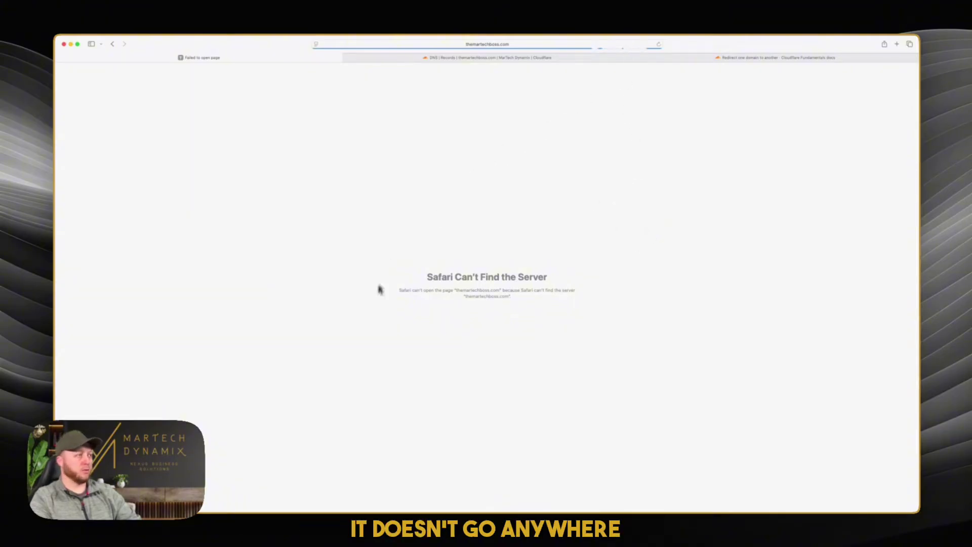
pyautogui.click(509, 58)
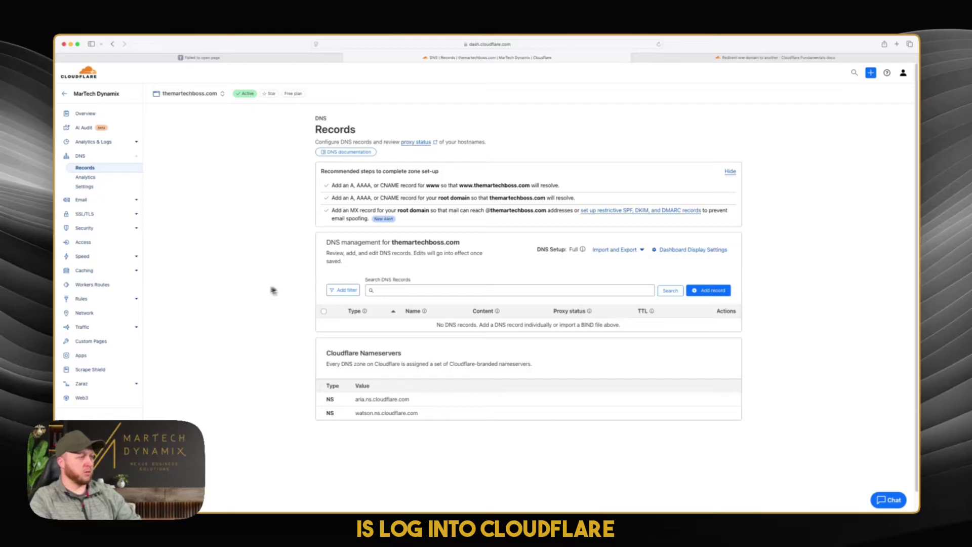
pyautogui.click(86, 114)
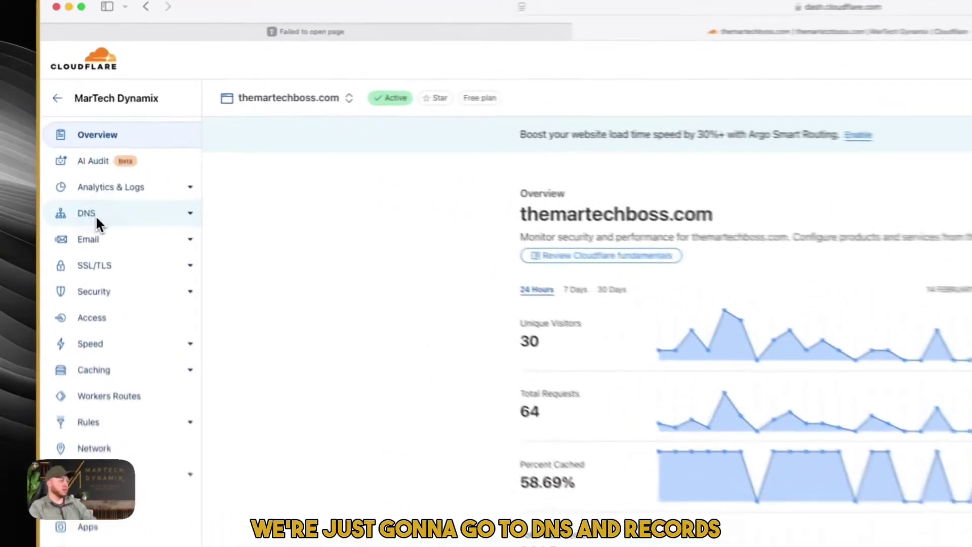
pyautogui.click(81, 157)
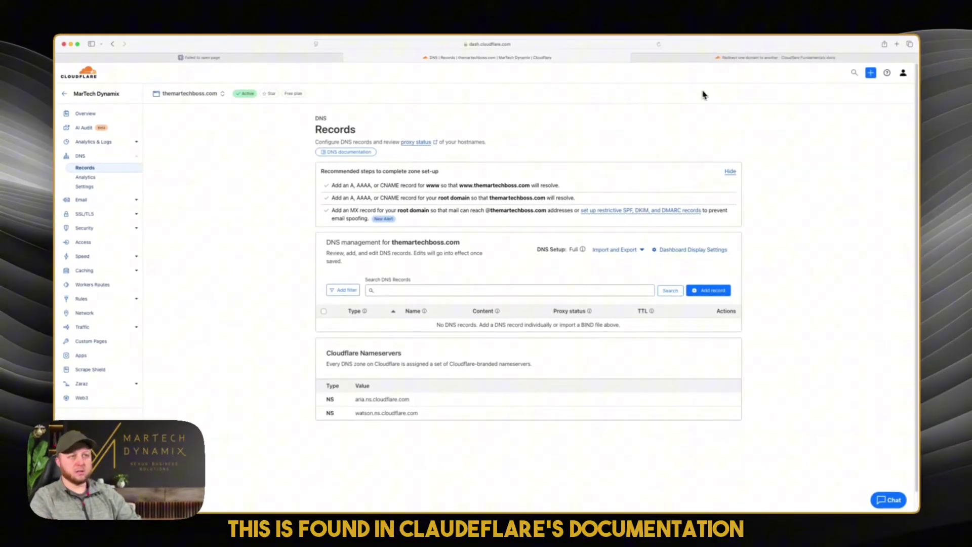
pyautogui.click(748, 59)
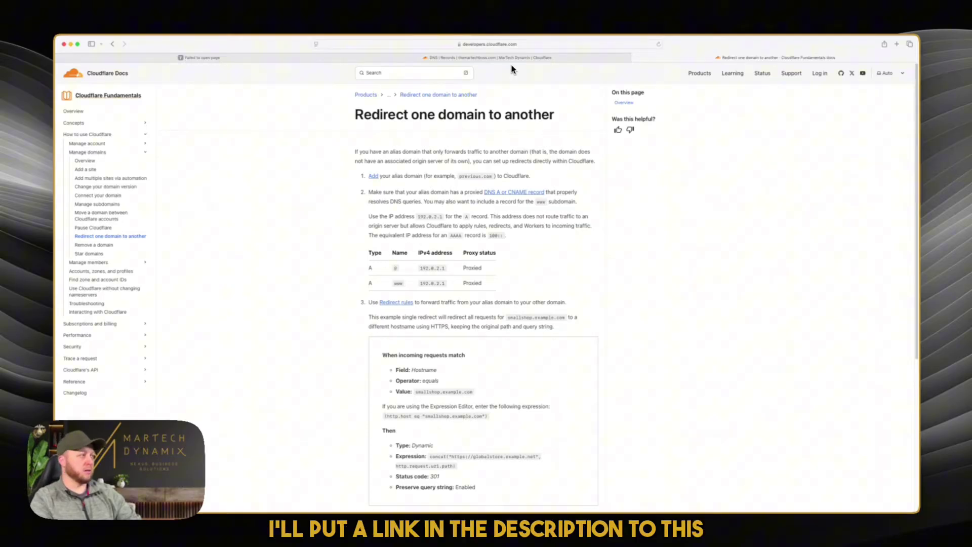
pyautogui.click(539, 59)
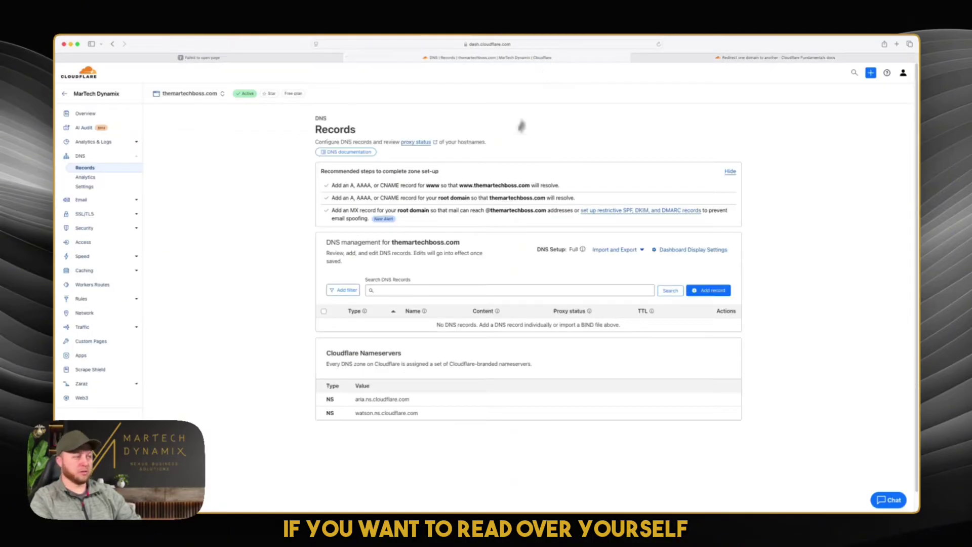
# Step: Create a proxied A record named @ with IPv4 192.0.2.1, copied from the docs, and save it
pyautogui.click(697, 294)
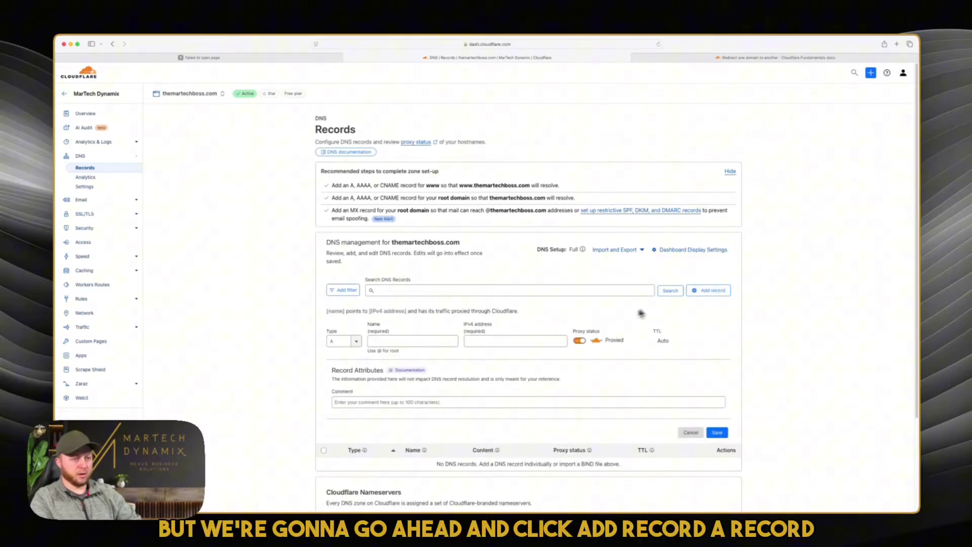
pyautogui.click(376, 343)
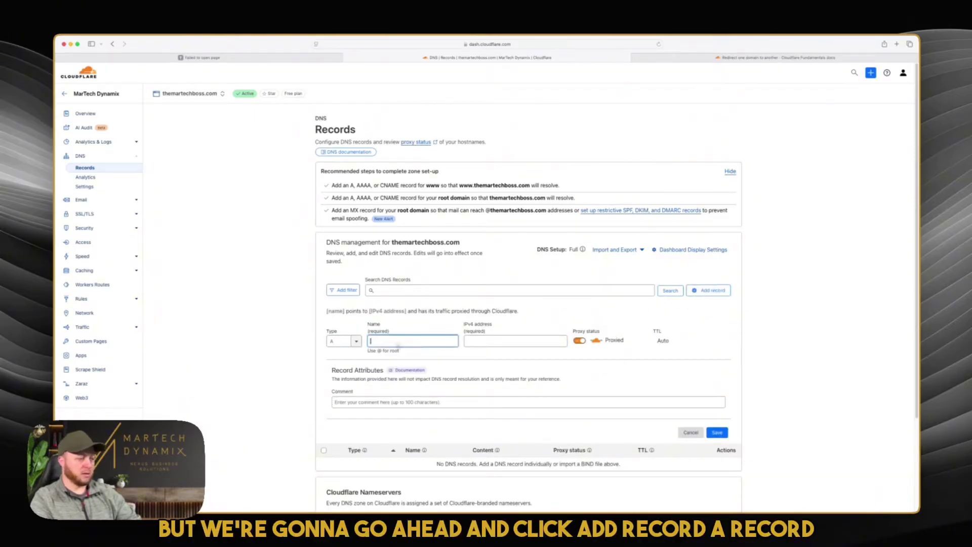
pyautogui.write('@')
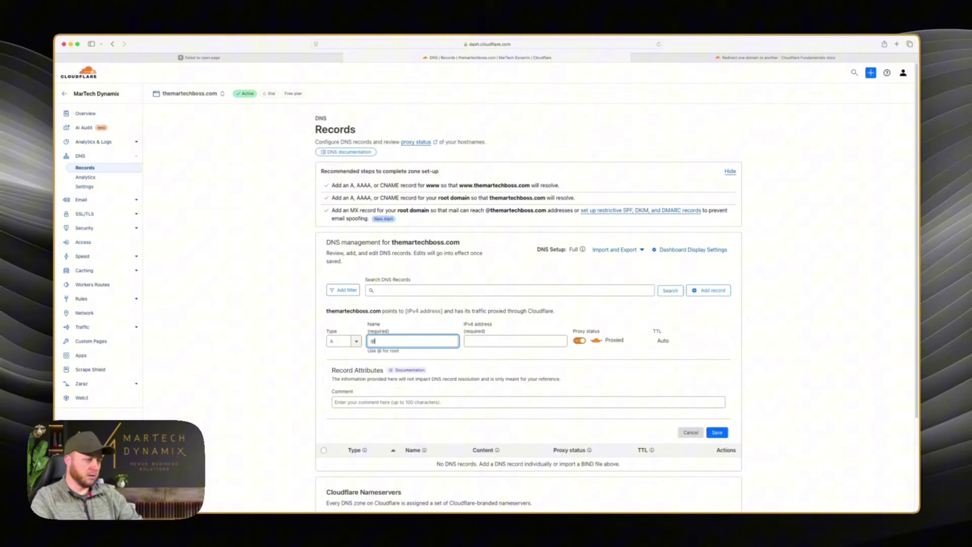
pyautogui.click(505, 345)
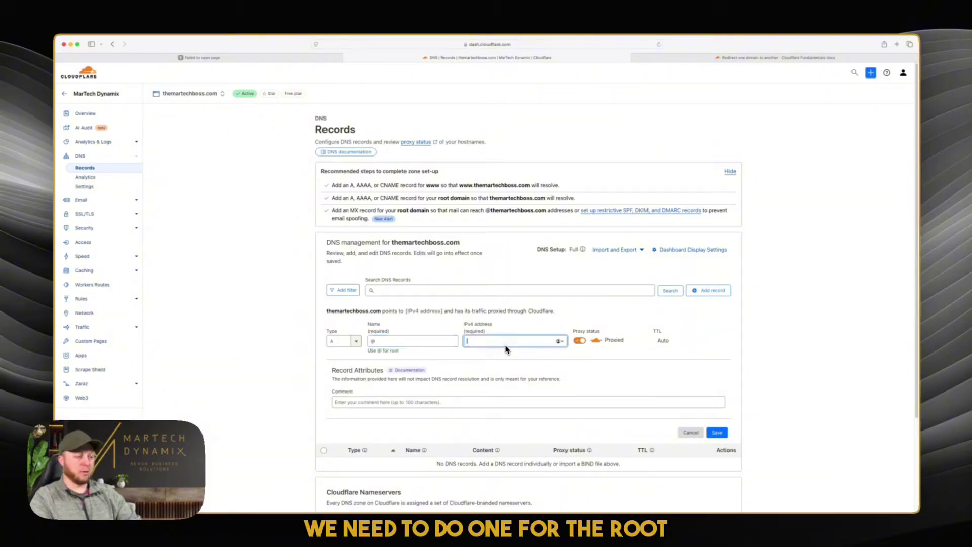
pyautogui.click(438, 346)
pyautogui.write('@')
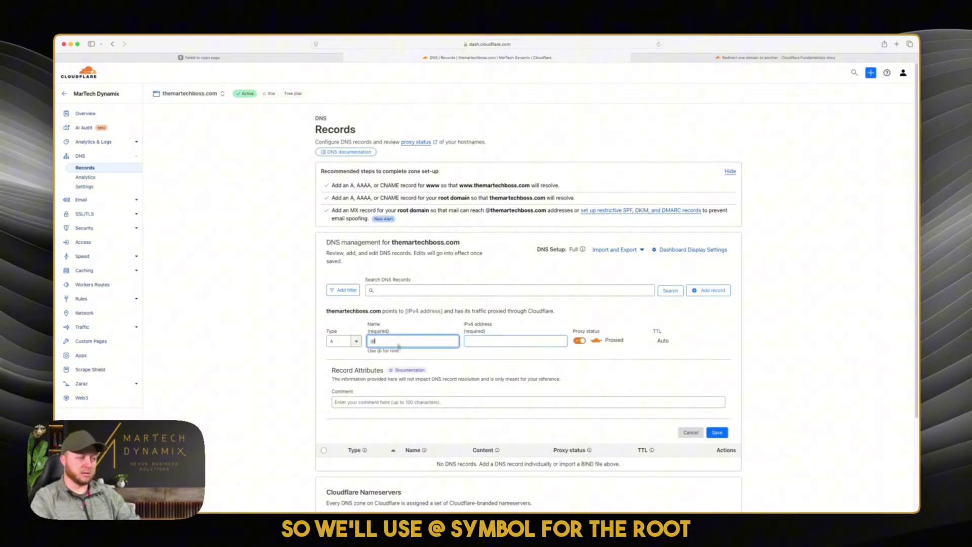
pyautogui.hotkey('ctrl', 'Tab')
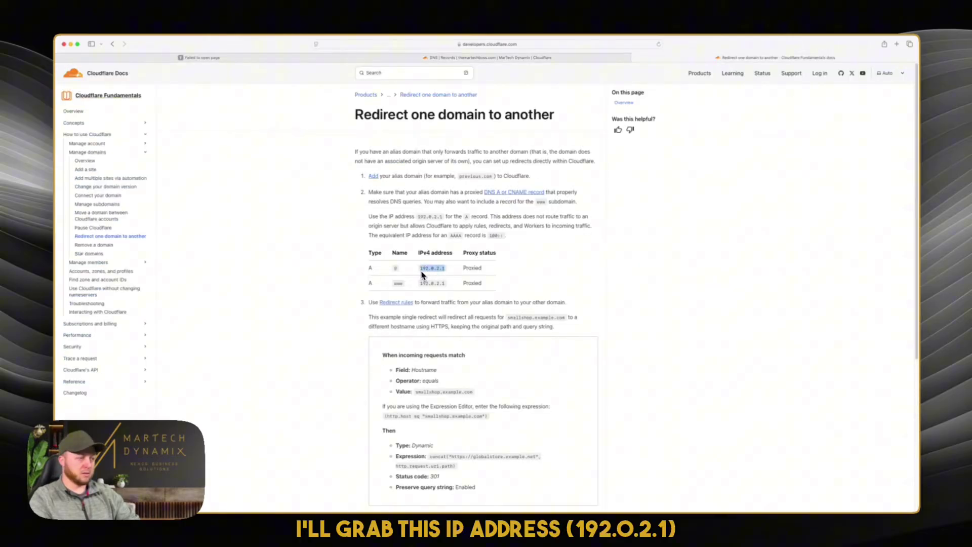
pyautogui.hotkey('ctrl', 'shift', 'Tab')
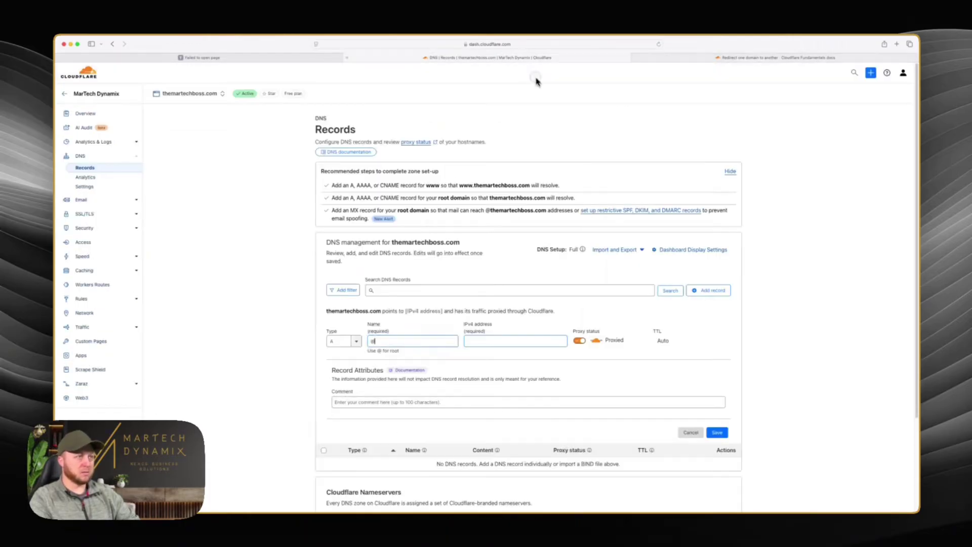
pyautogui.click(483, 342)
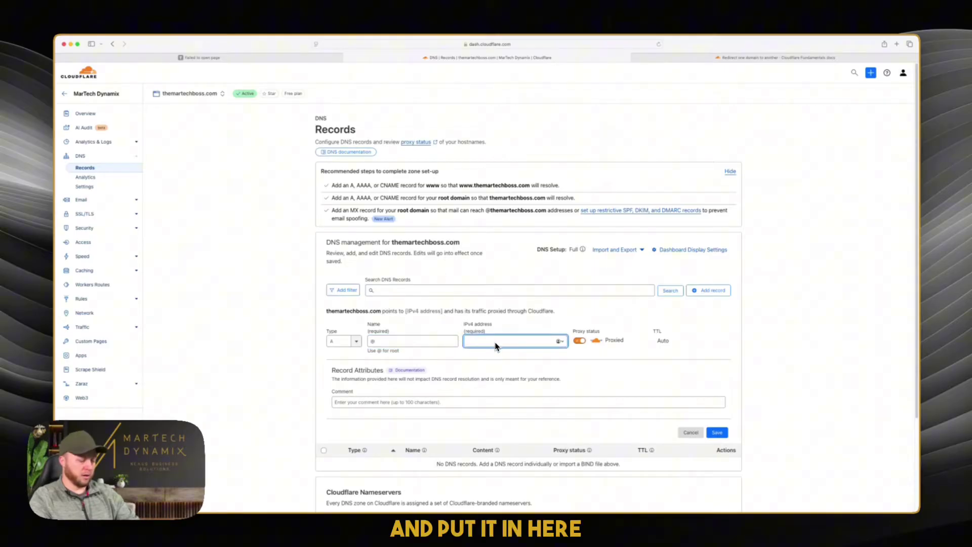
pyautogui.write('192.0.2.1')
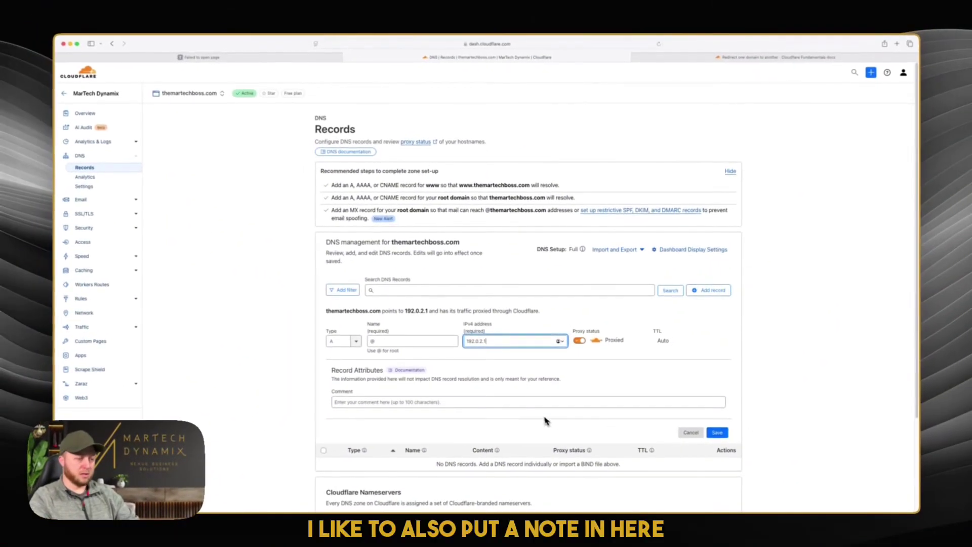
pyautogui.click(535, 405)
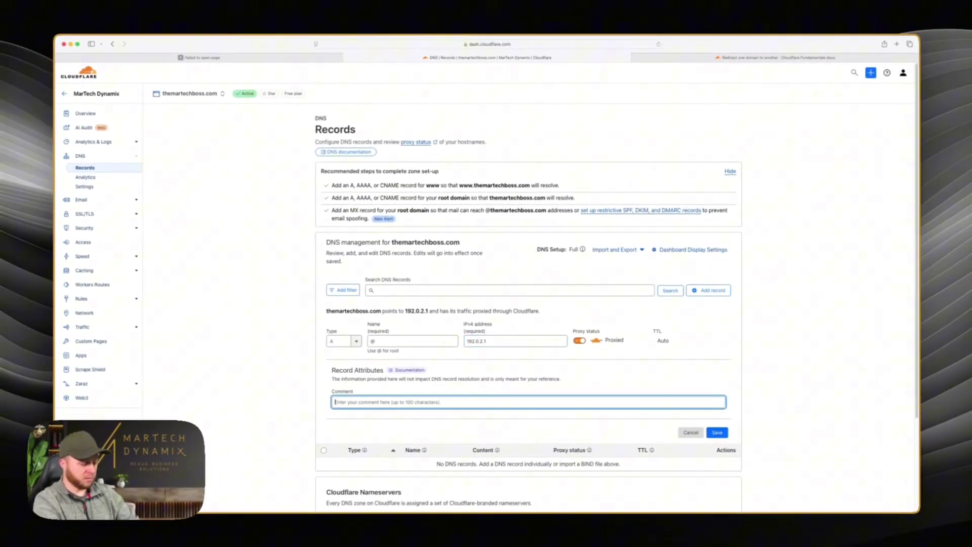
pyautogui.write('For redirect')
pyautogui.click(717, 432)
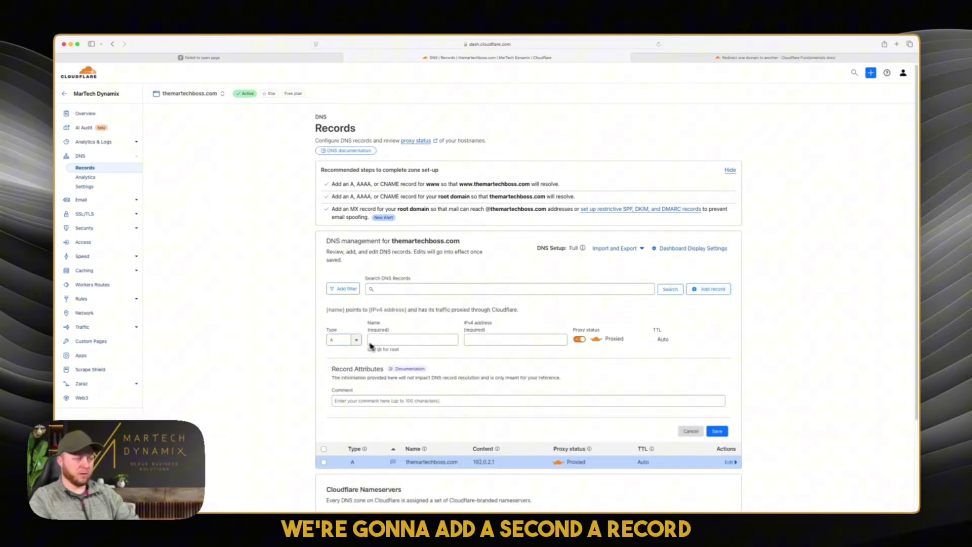
# Step: Create a proxied A record named www with IPv4 192.0.2.1 and a comment, and save it
pyautogui.click(356, 344)
pyautogui.click(355, 340)
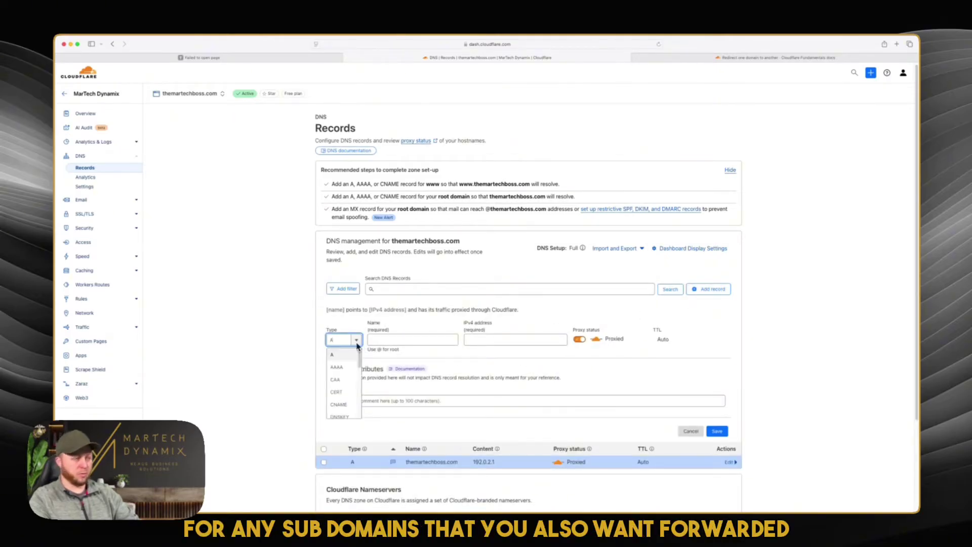
pyautogui.click(333, 355)
pyautogui.click(372, 340)
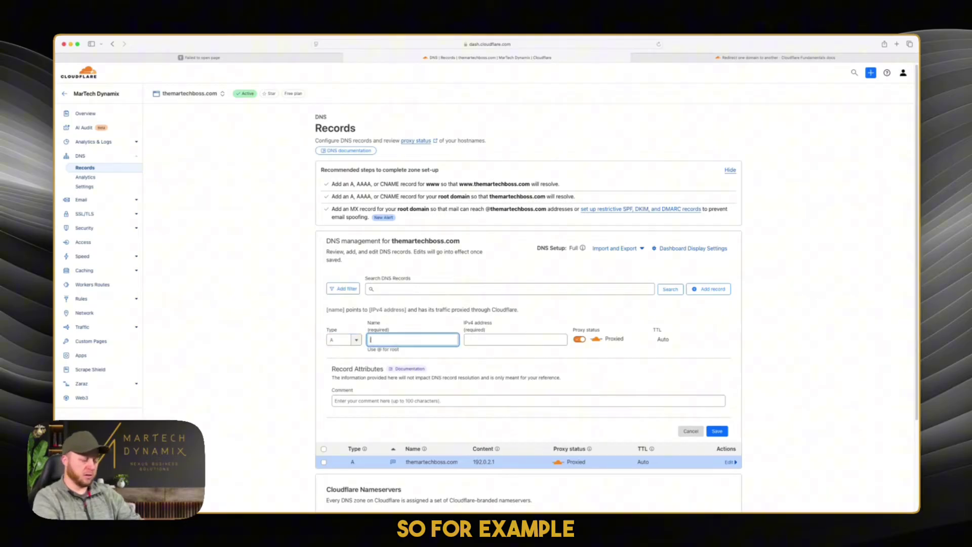
pyautogui.write('www')
pyautogui.write('.t')
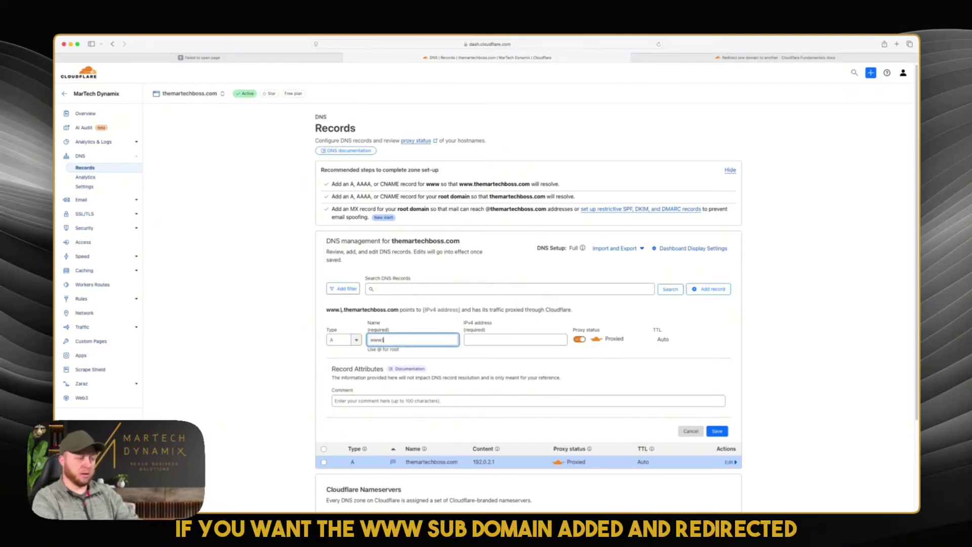
pyautogui.press('BackSpace')
pyautogui.click(511, 342)
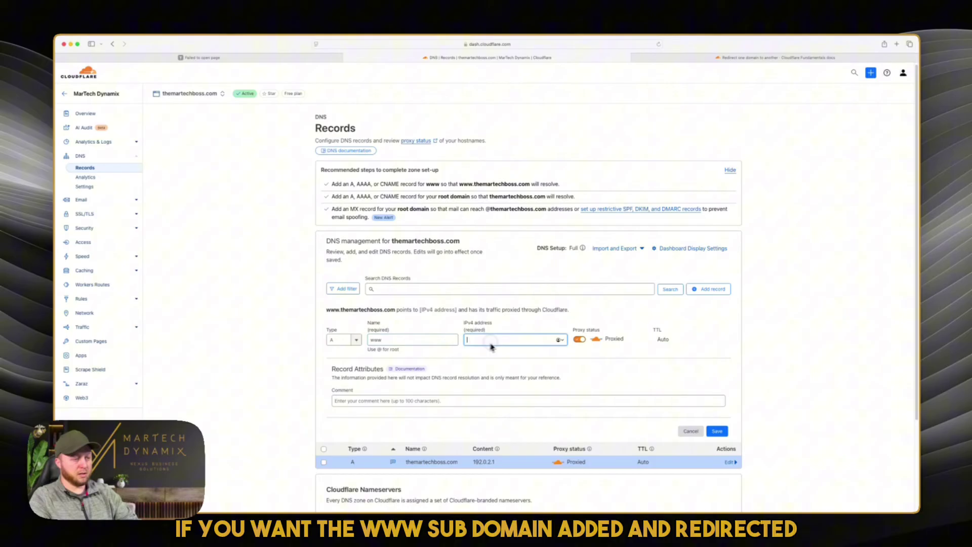
pyautogui.write('192.0.2.1')
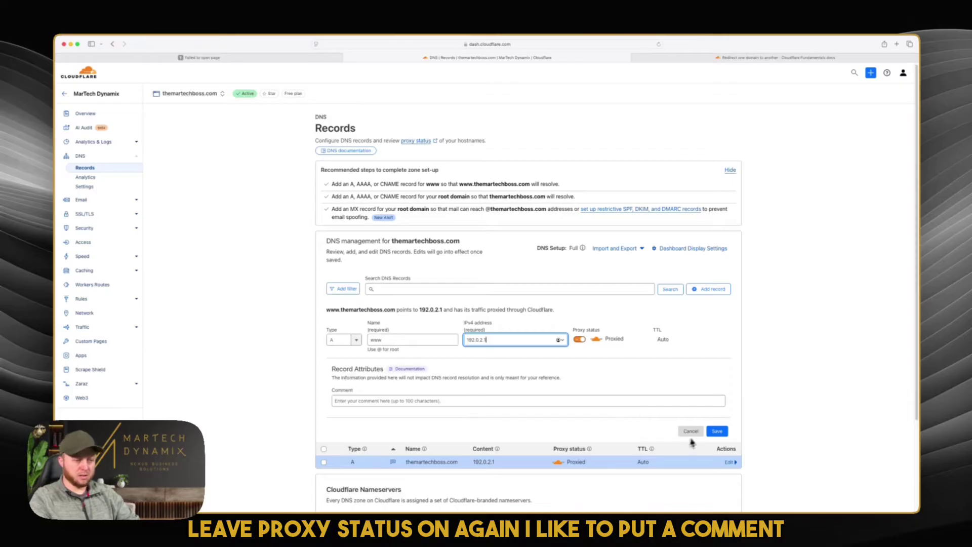
pyautogui.click(633, 403)
pyautogui.write('For redirect')
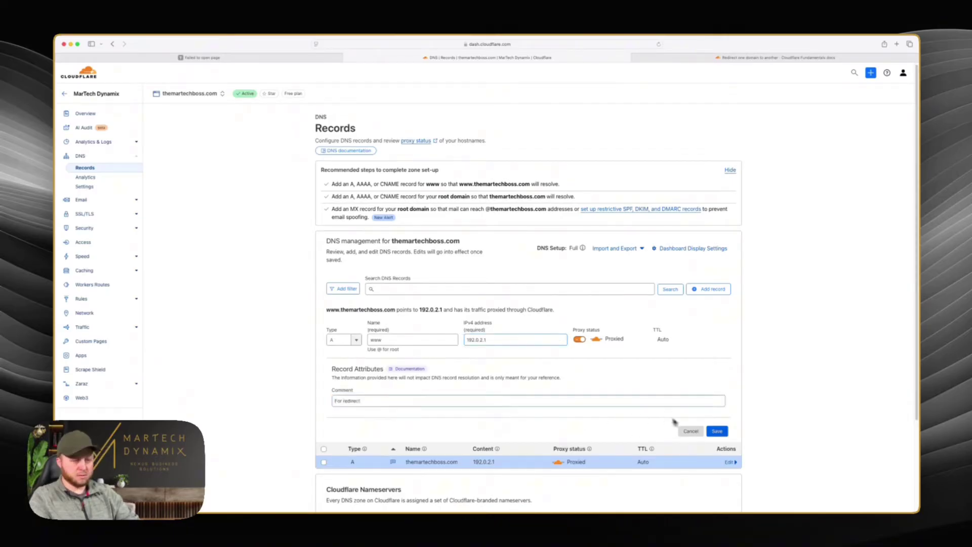
pyautogui.click(717, 430)
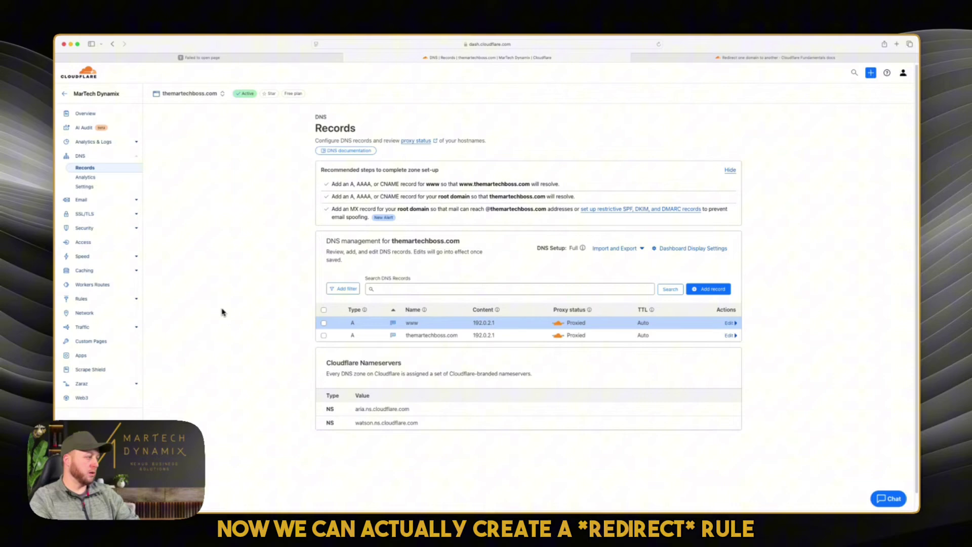
# Step: Go to the domain's Rules overview and start creating a new rule
pyautogui.click(105, 303)
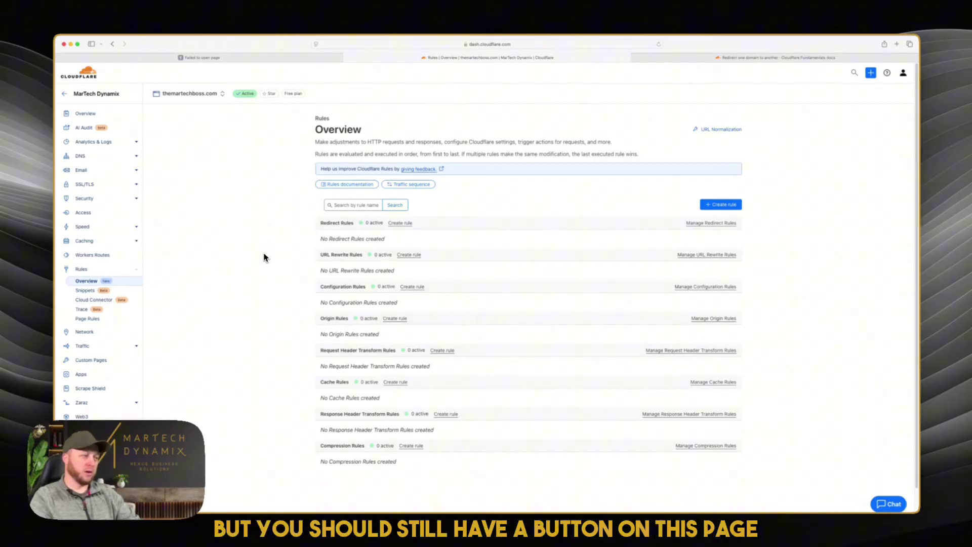
pyautogui.click(726, 206)
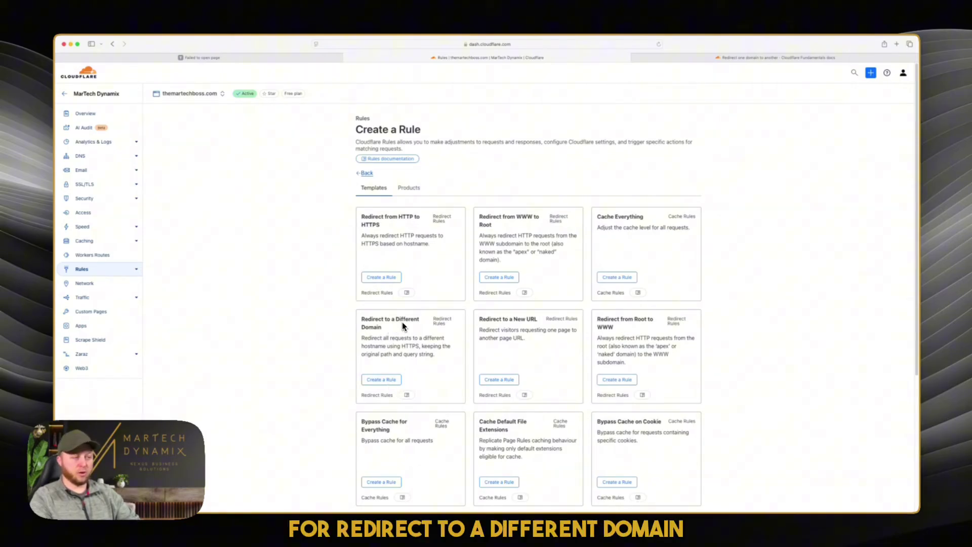
# Step: Use the Redirect to a Different Domain template and rename the rule after both domains
pyautogui.click(382, 380)
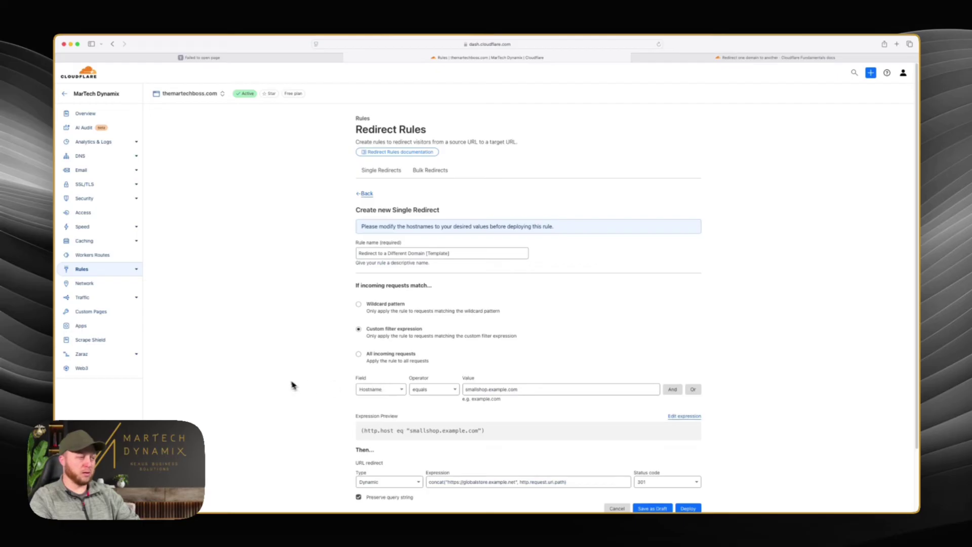
pyautogui.scroll(-2, 350, 355)
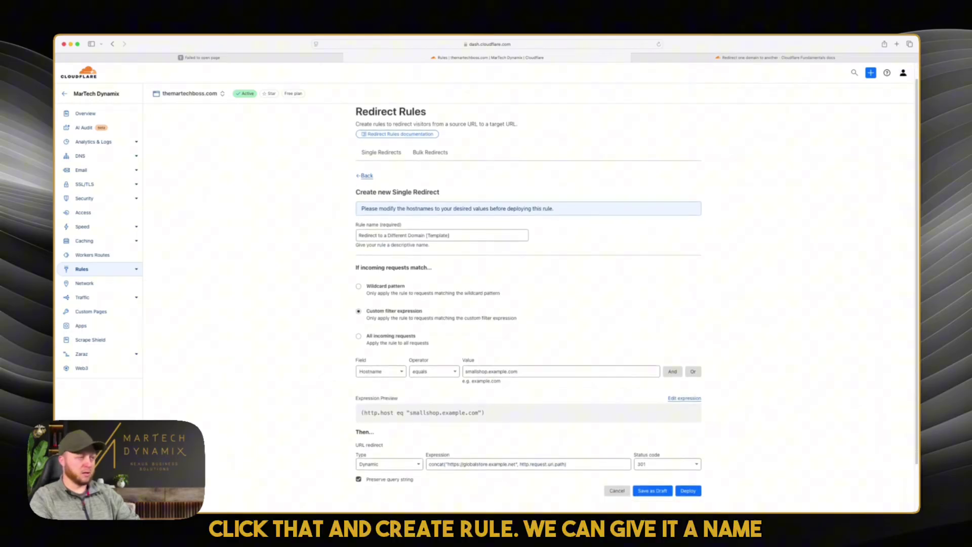
pyautogui.scroll(-3, 351, 353)
pyautogui.click(453, 182)
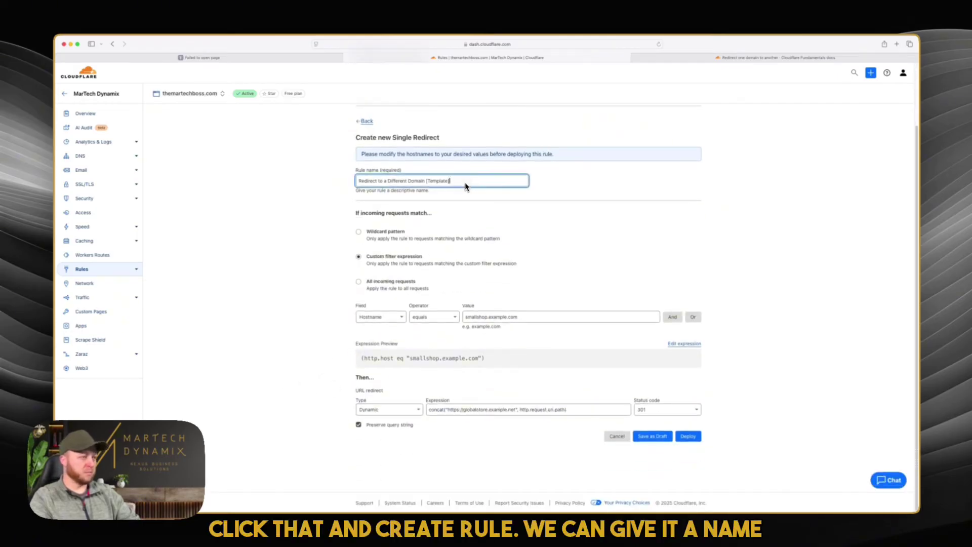
pyautogui.hotkey('ctrl', 'a')
pyautogui.write('Redirect themartechboss.com to themartechbauss.com')
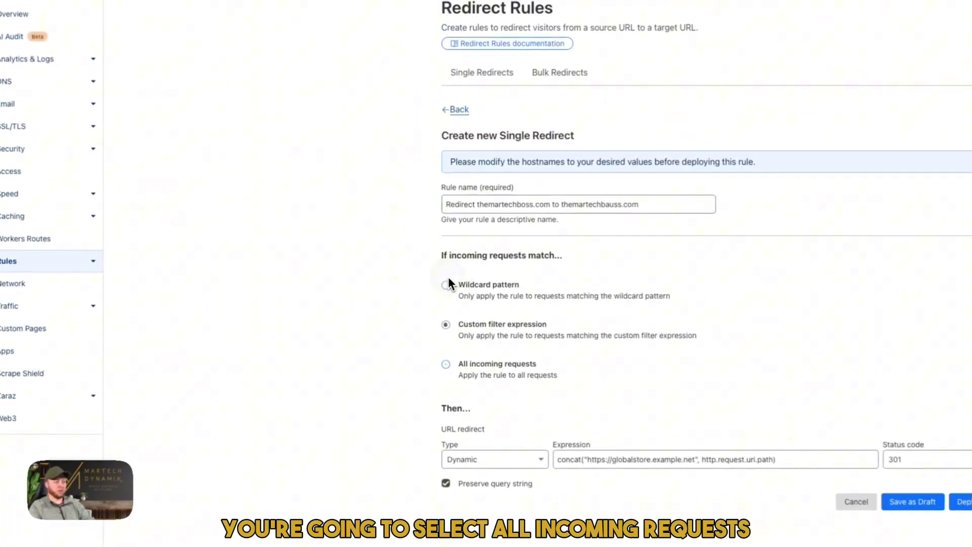
pyautogui.click(429, 280)
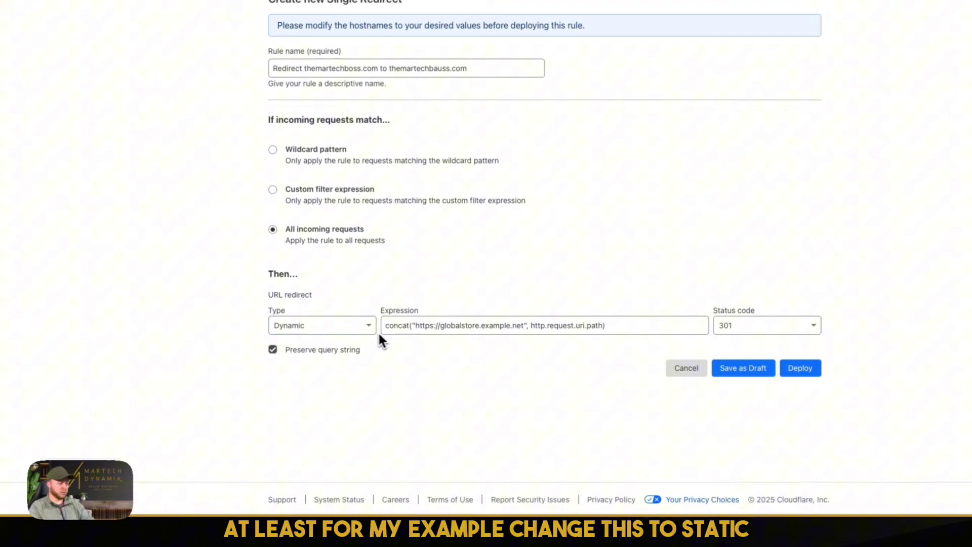
pyautogui.click(354, 328)
pyautogui.click(290, 370)
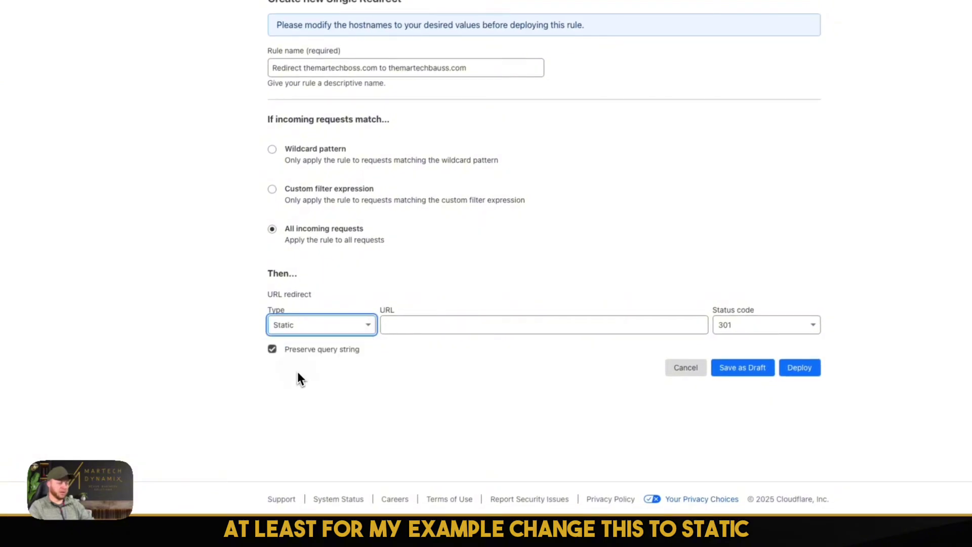
pyautogui.click(688, 325)
pyautogui.click(684, 344)
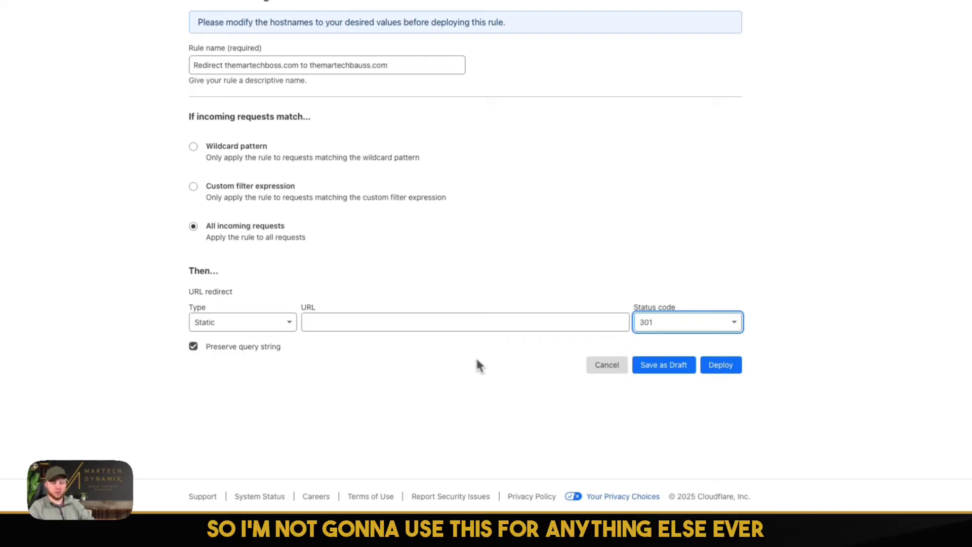
pyautogui.click(365, 322)
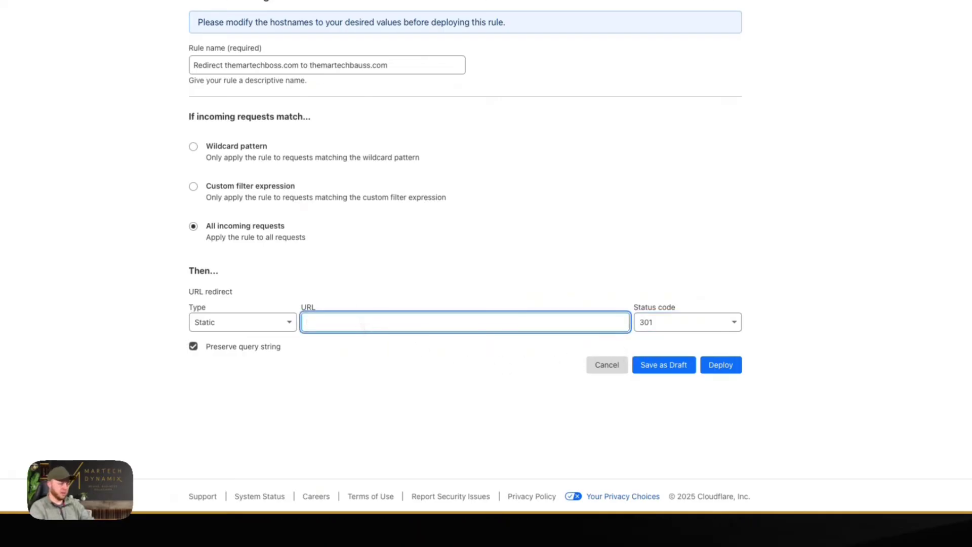
pyautogui.write('https')
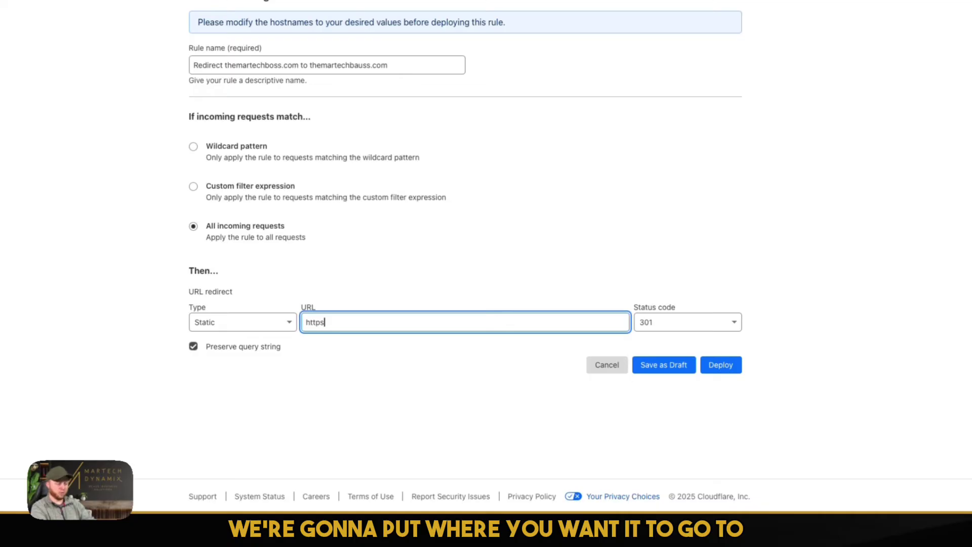
pyautogui.write('://the')
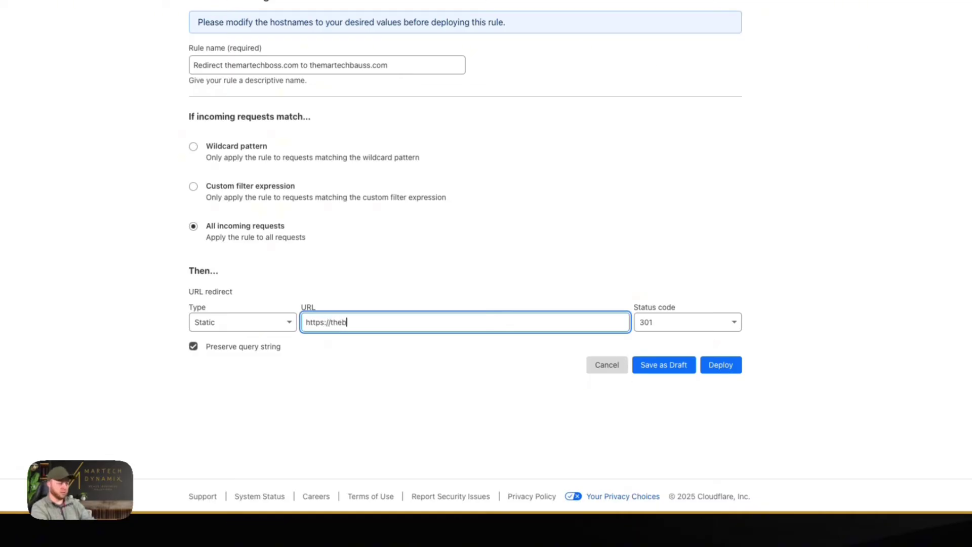
pyautogui.write('martechbauss.com')
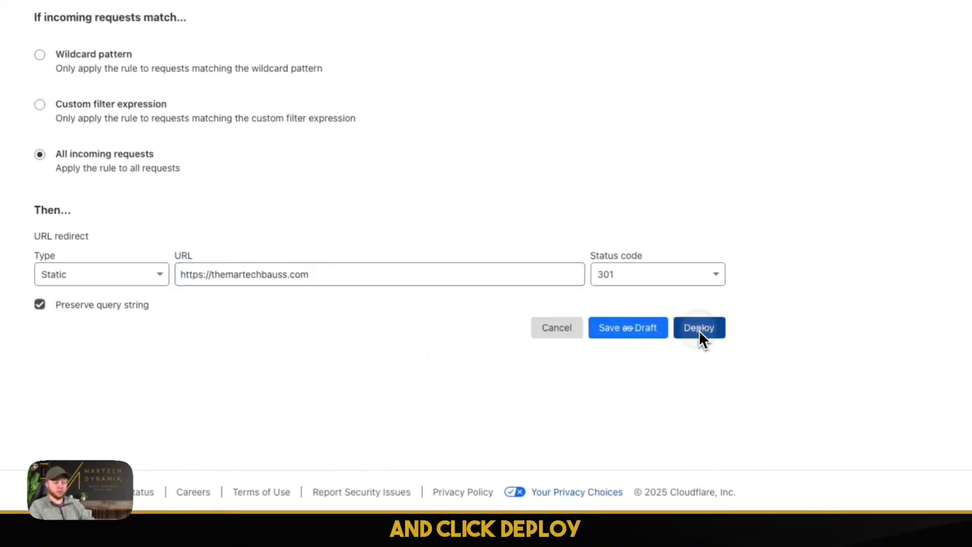
pyautogui.click(699, 330)
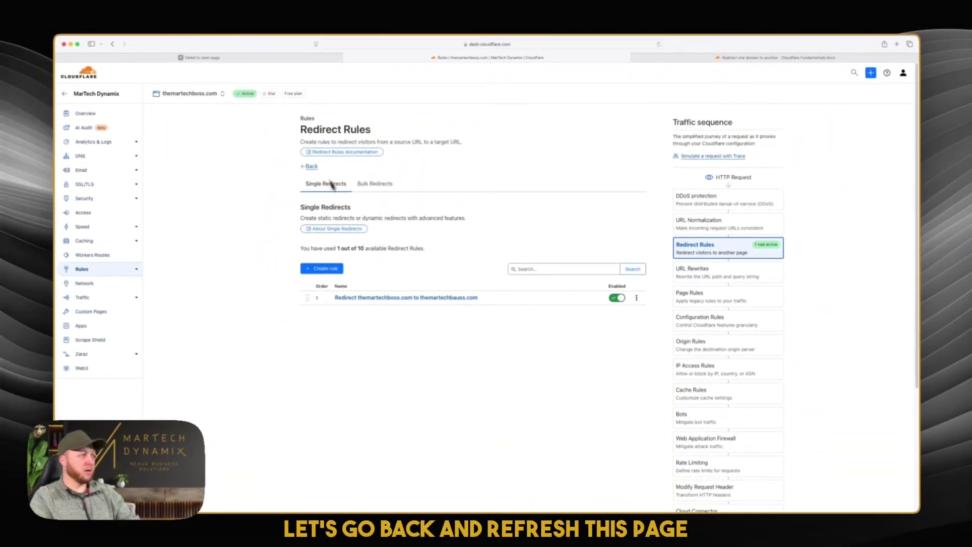
# Step: Load themartechbauss.com in the private Safari window
pyautogui.click(277, 58)
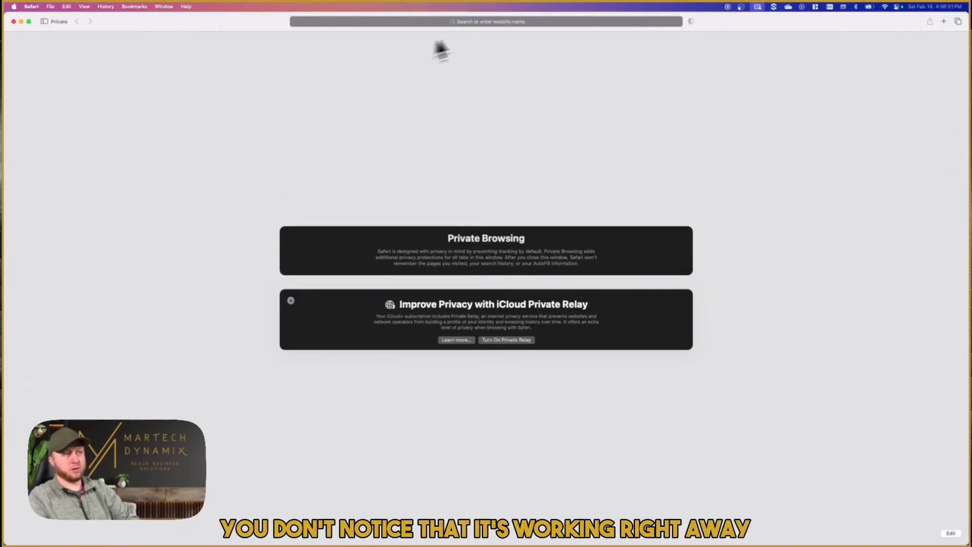
pyautogui.click(497, 22)
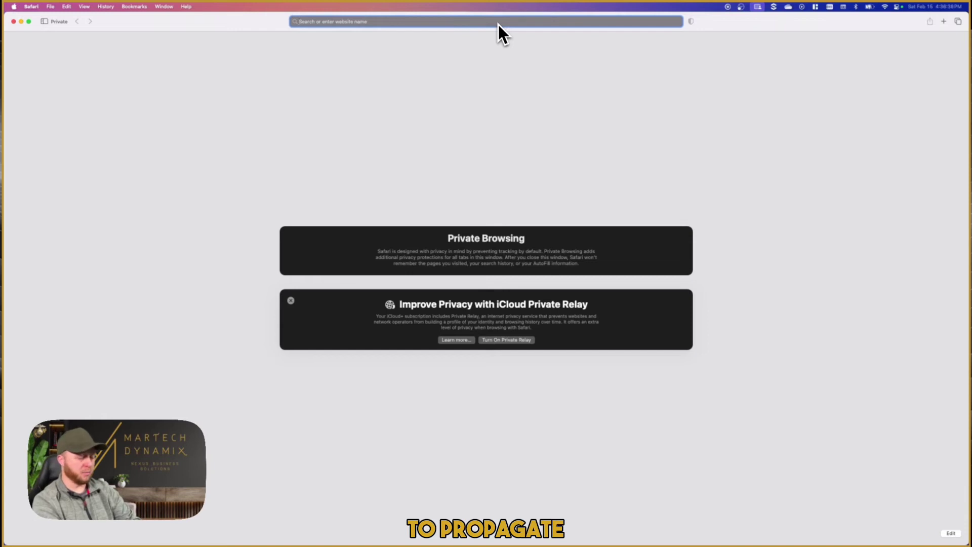
pyautogui.write('https')
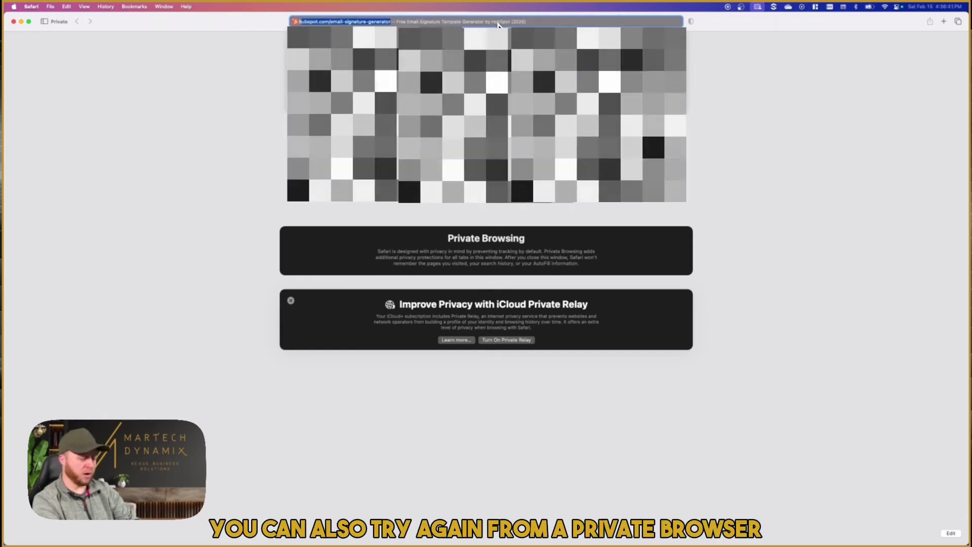
pyautogui.press('Return')
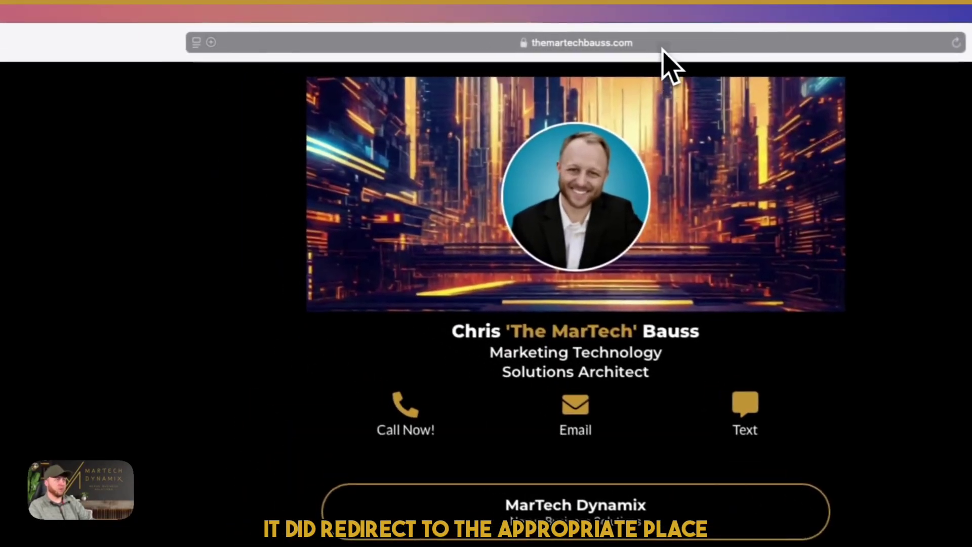
pyautogui.click(662, 46)
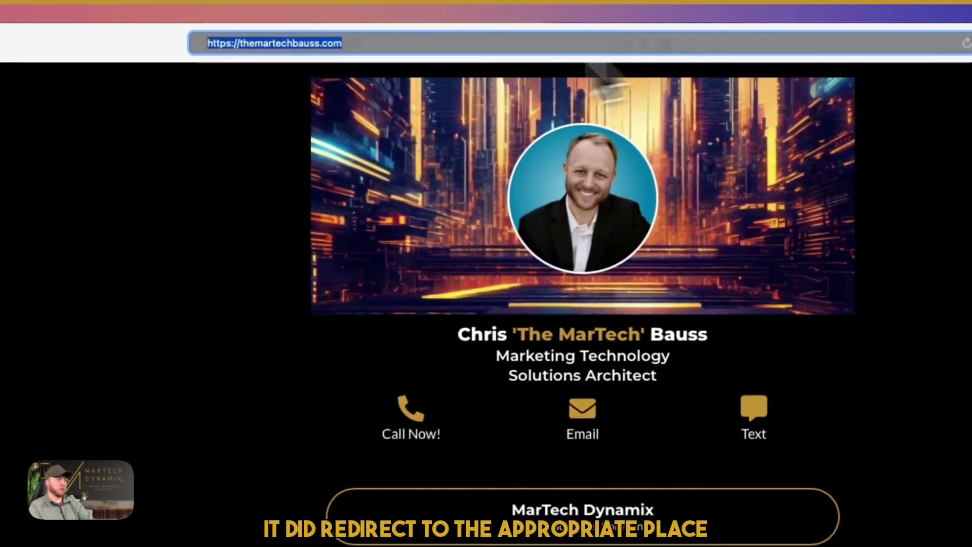
pyautogui.click(342, 47)
pyautogui.moveTo(385, 47); pyautogui.dragTo(310, 48)
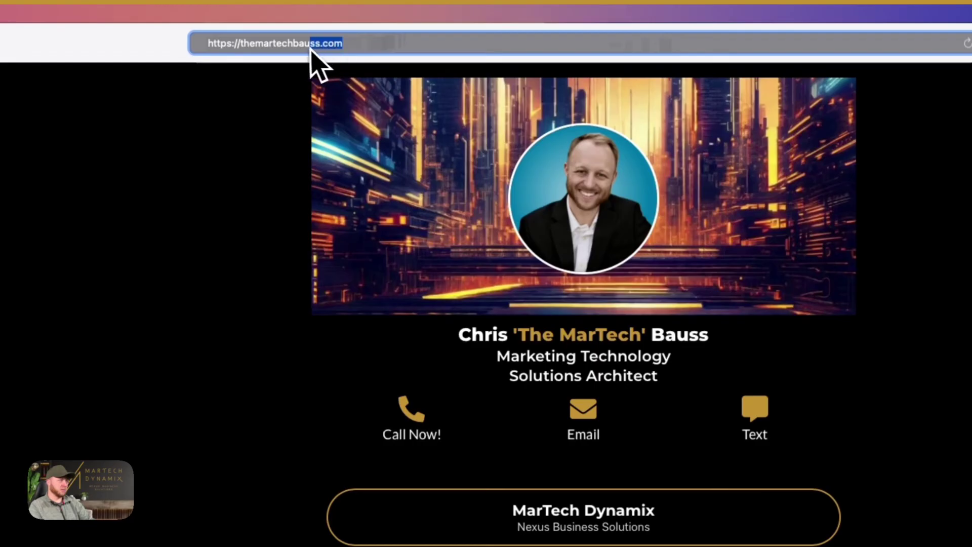
pyautogui.press('BackSpace')
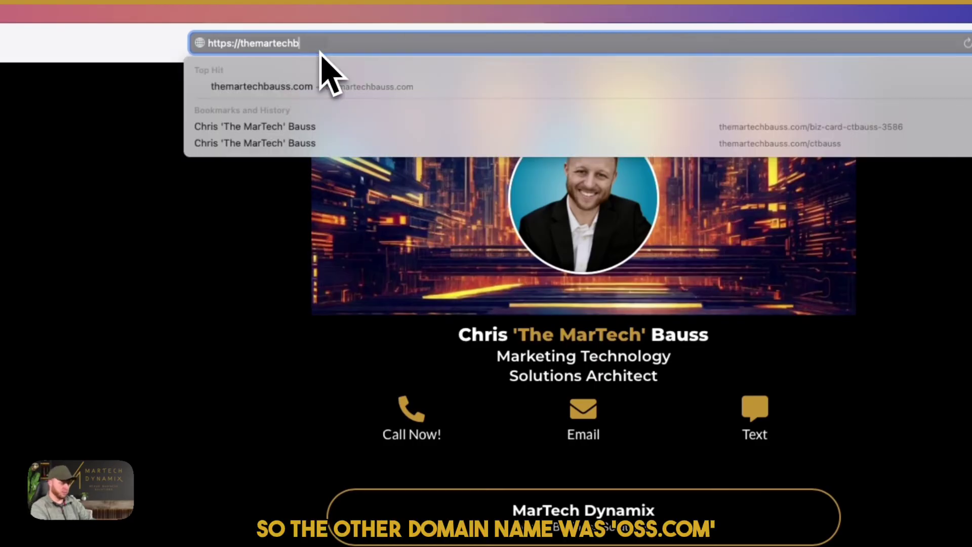
pyautogui.write('oss.com')
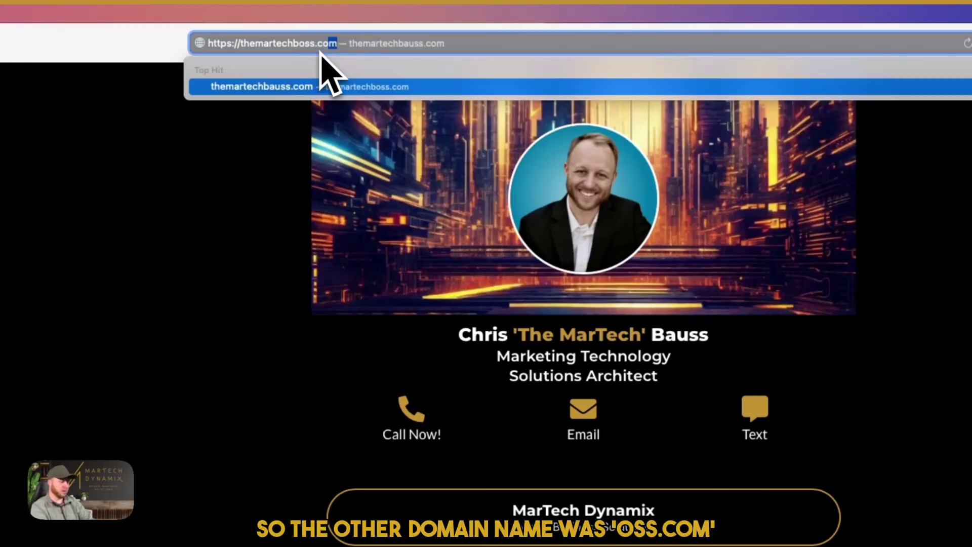
pyautogui.press('Return')
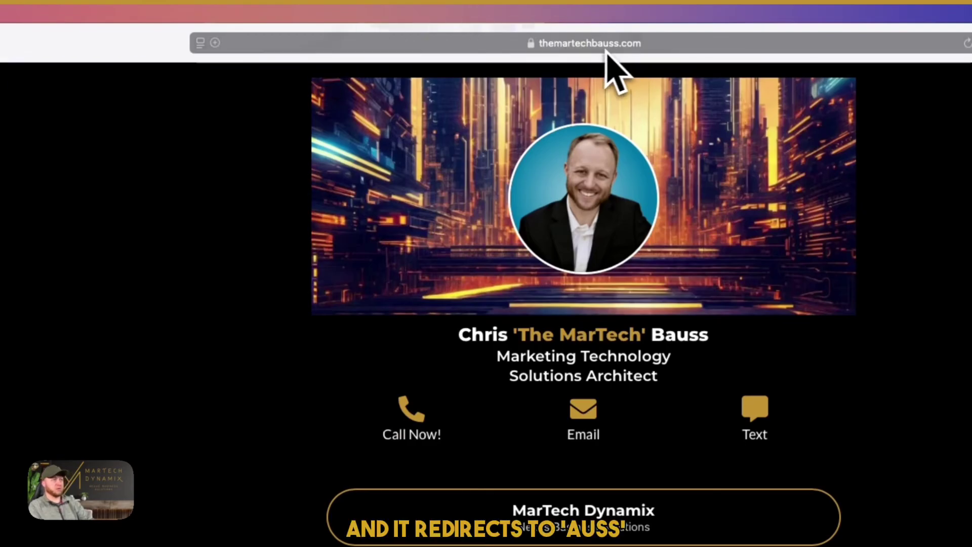